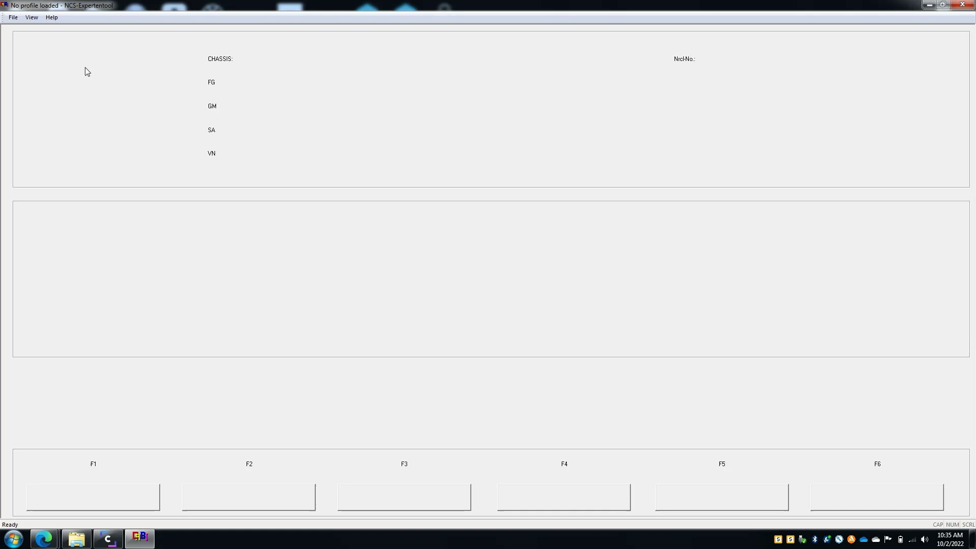
Load the Manipulation profile from the File menu and start it with F1.
{"action": "left_click", "coordinate": [12, 18]}
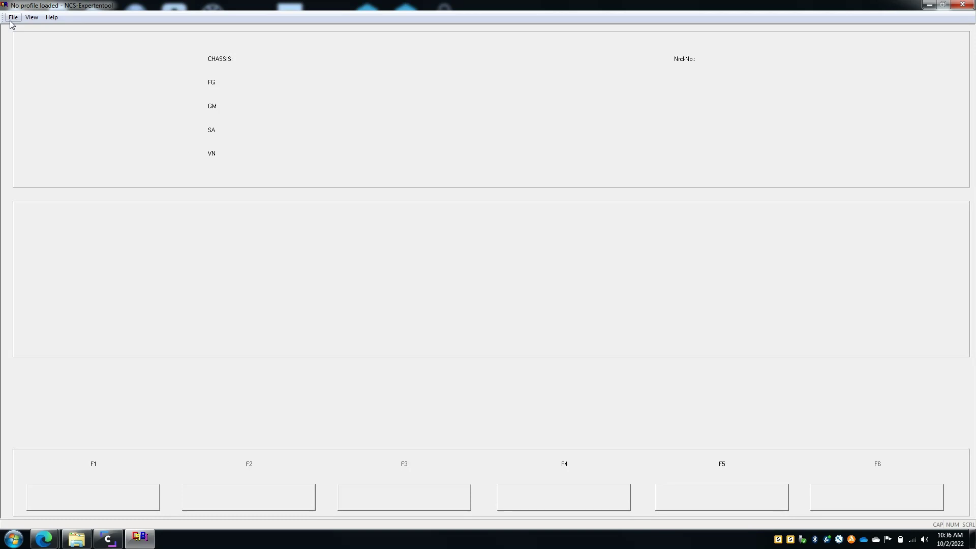
{"action": "left_click", "coordinate": [12, 18]}
{"action": "left_click", "coordinate": [23, 27]}
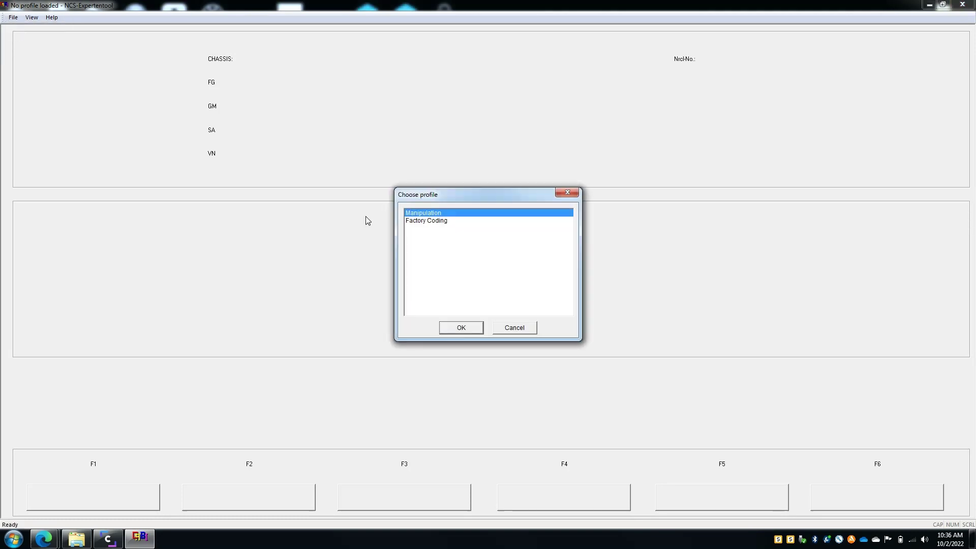
{"action": "left_click", "coordinate": [465, 328]}
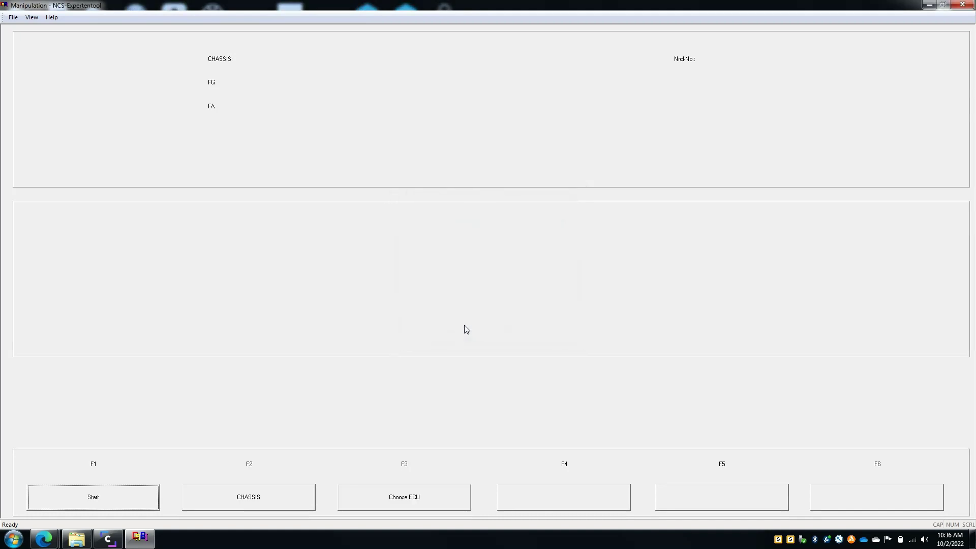
{"action": "left_click", "coordinate": [131, 494]}
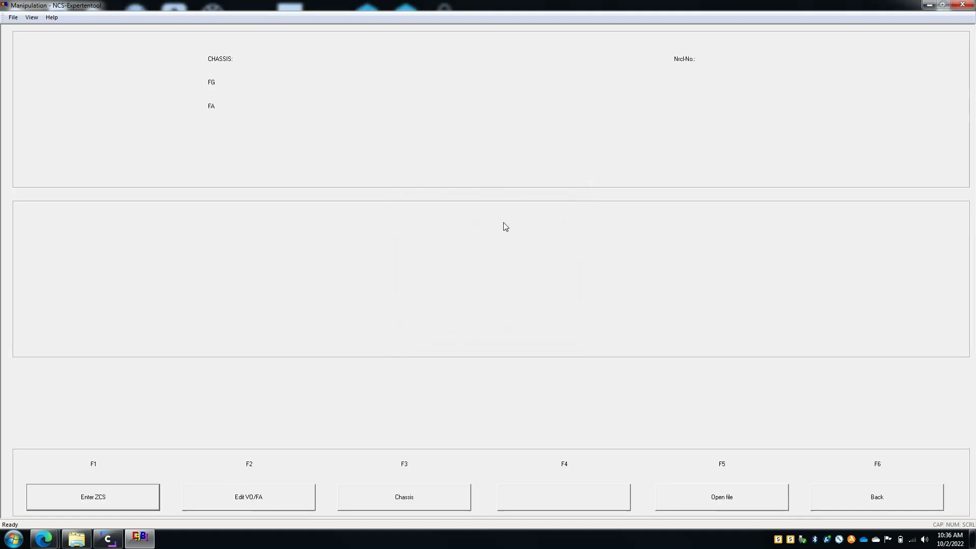
Choose E89 as the chassis series.
{"action": "left_click", "coordinate": [415, 503]}
{"action": "scroll", "coordinate": [568, 279], "scroll_direction": "down", "scroll_amount": 3}
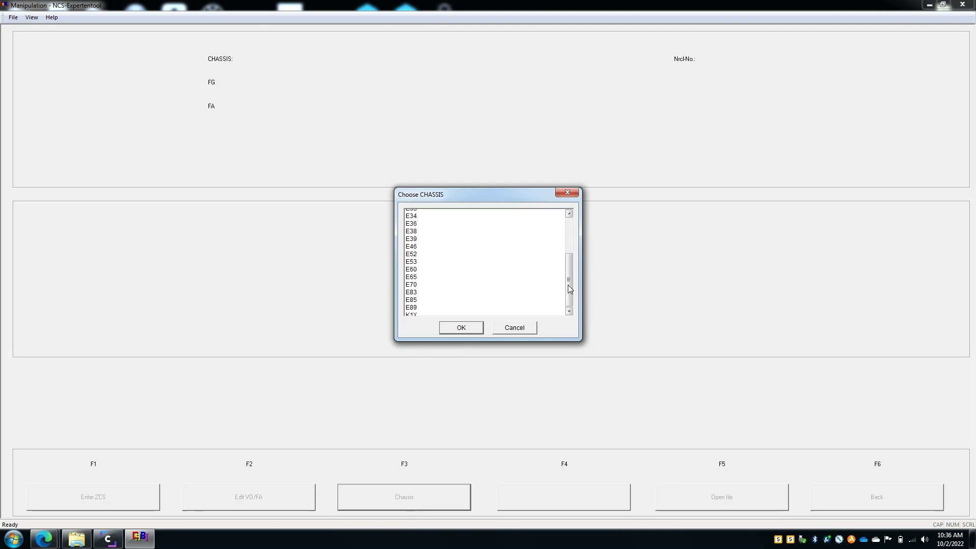
{"action": "left_click", "coordinate": [416, 260]}
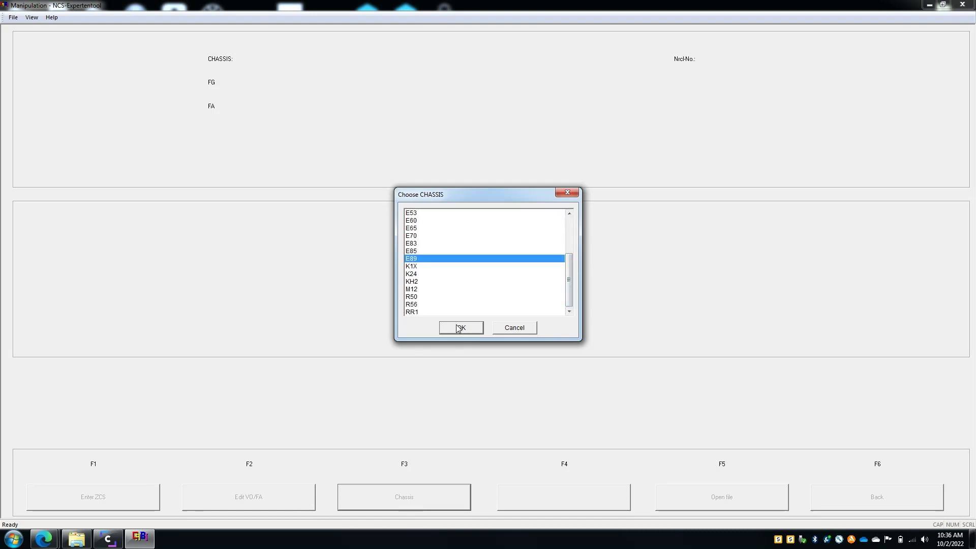
{"action": "left_click", "coordinate": [458, 328]}
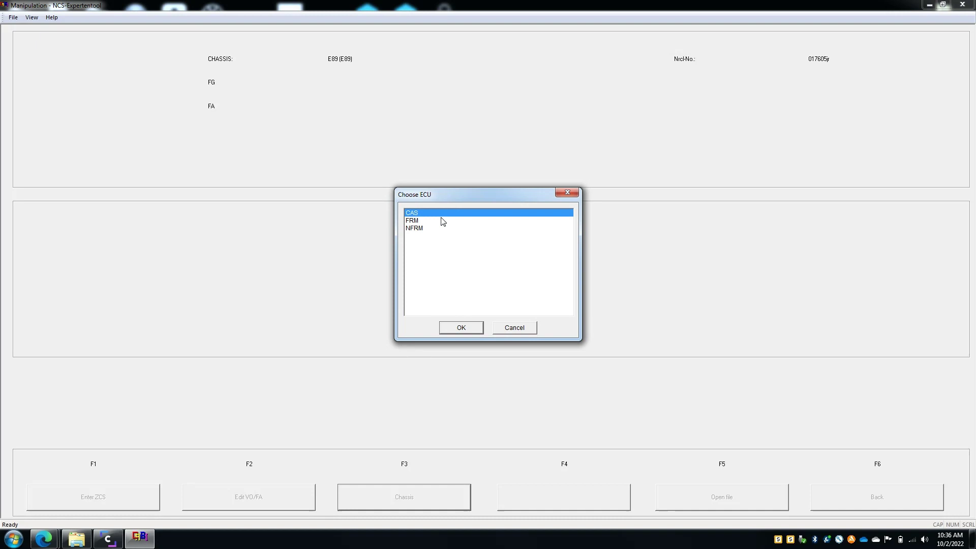
Request the FRM control unit and dismiss the 'VIN is faulty' error.
{"action": "left_click", "coordinate": [428, 221]}
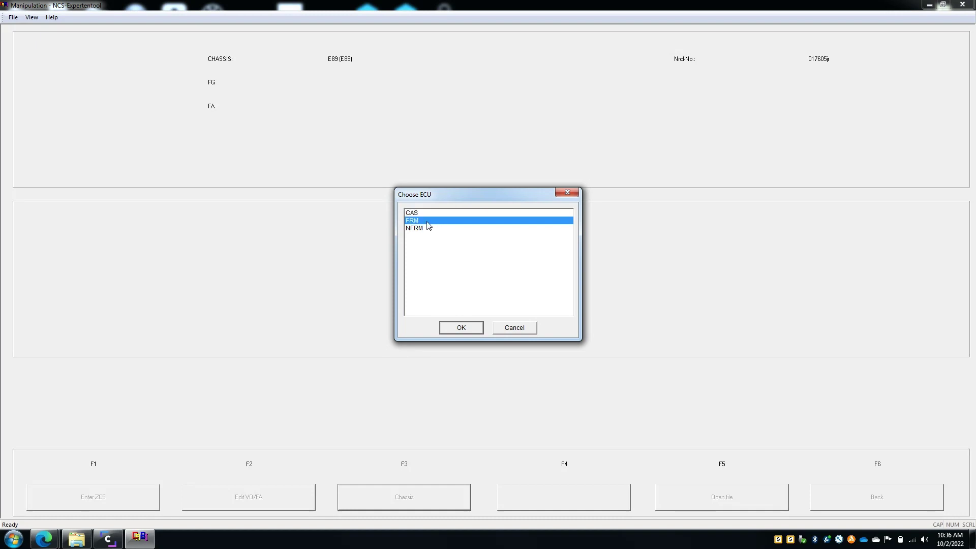
{"action": "left_click", "coordinate": [448, 328]}
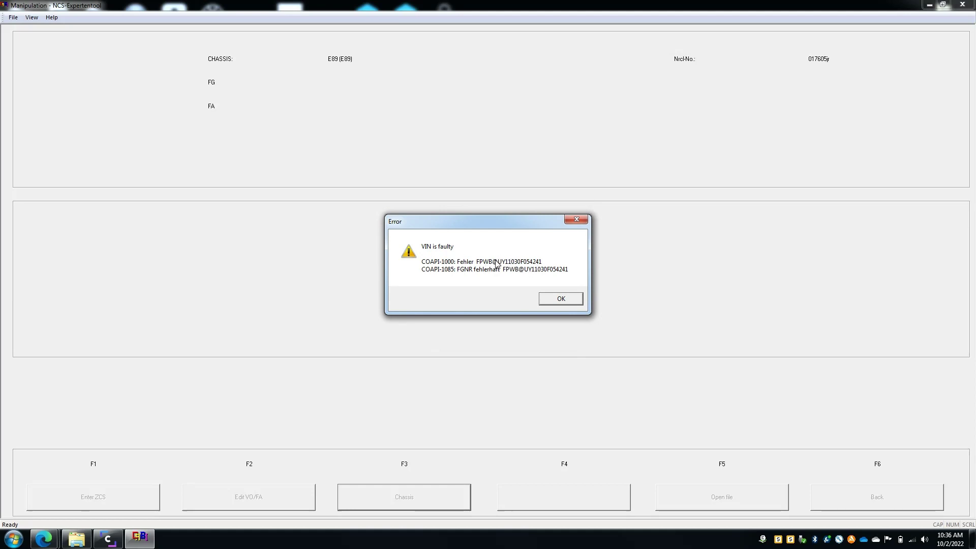
{"action": "left_click", "coordinate": [560, 304]}
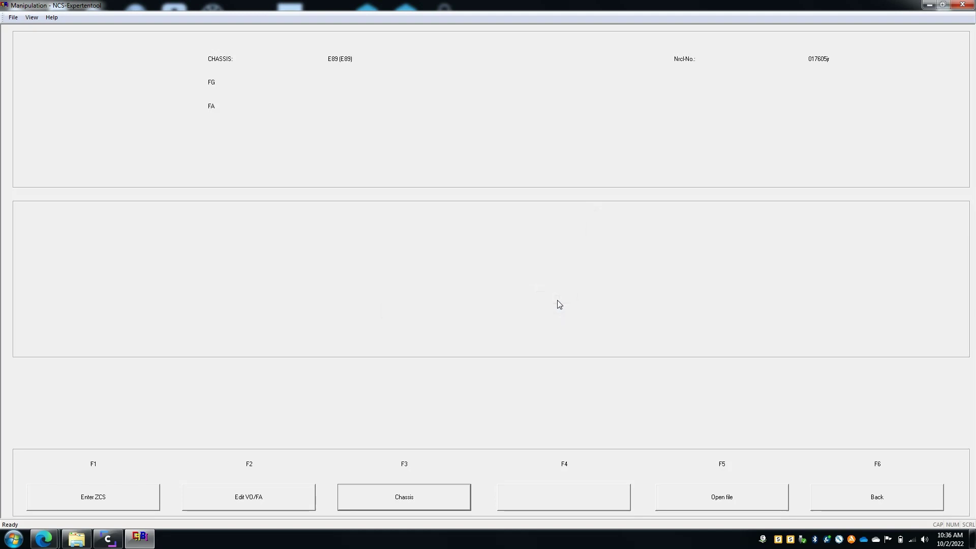
Close NCS-Expert and launch ABRITES BMW diagnostics V10.4 from the Quick Loader.
{"action": "left_click", "coordinate": [963, 4]}
{"action": "left_click", "coordinate": [379, 333]}
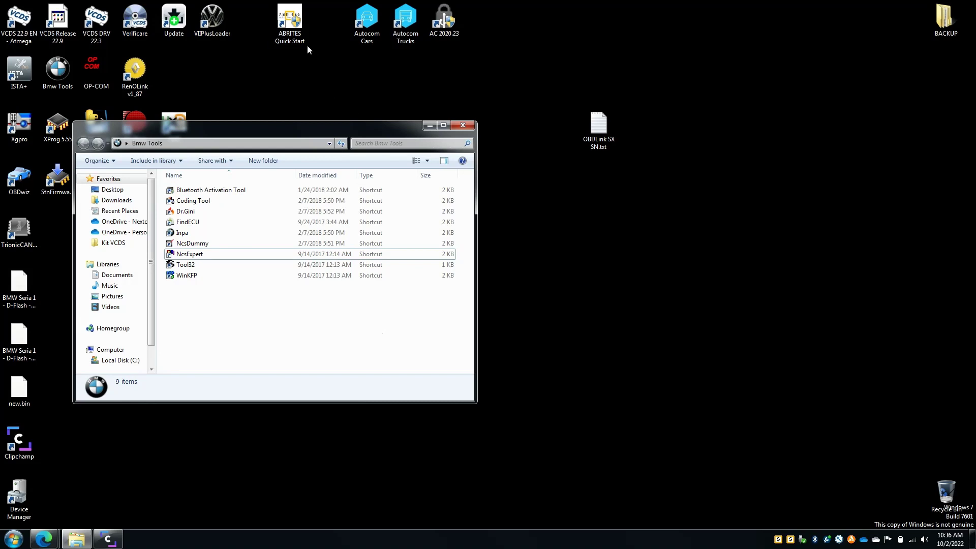
{"action": "double_click", "coordinate": [290, 19]}
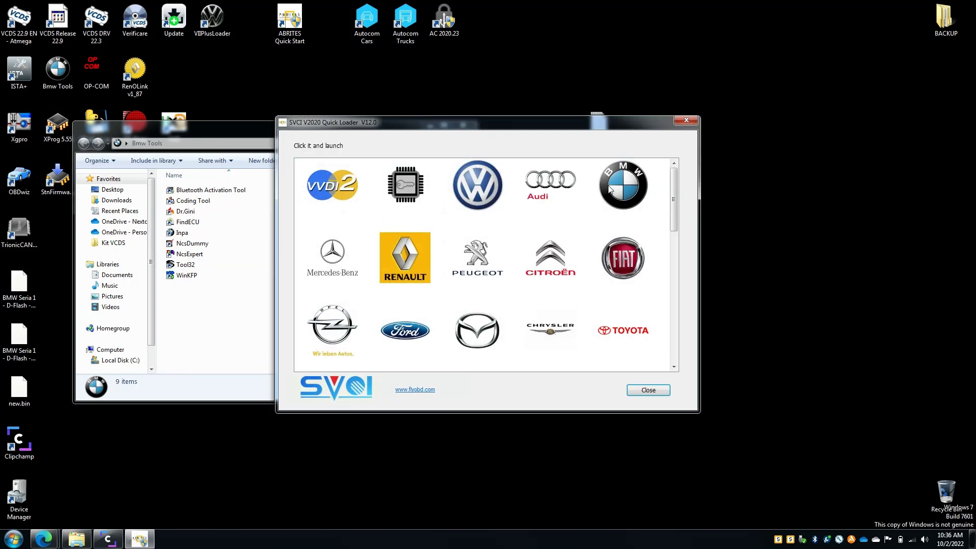
{"action": "left_click", "coordinate": [619, 189]}
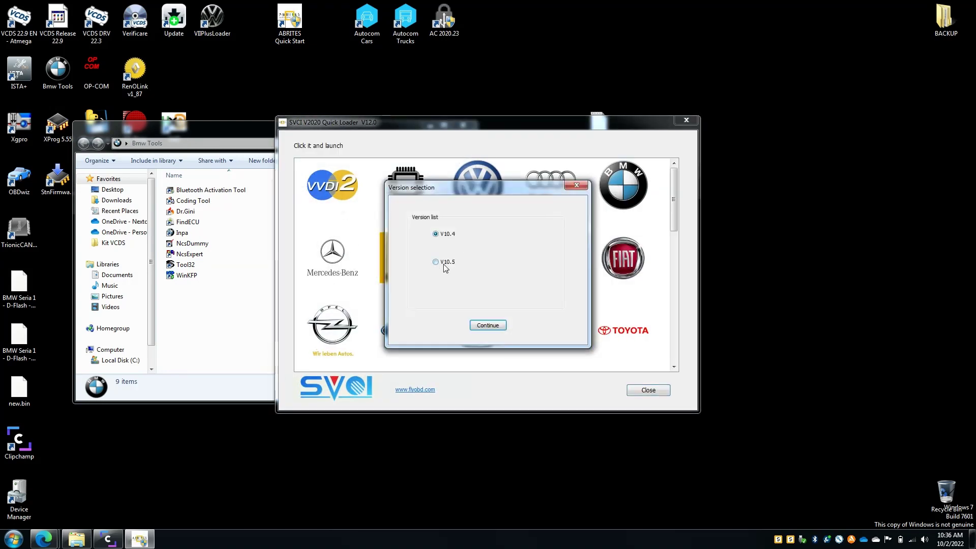
{"action": "left_click", "coordinate": [448, 237]}
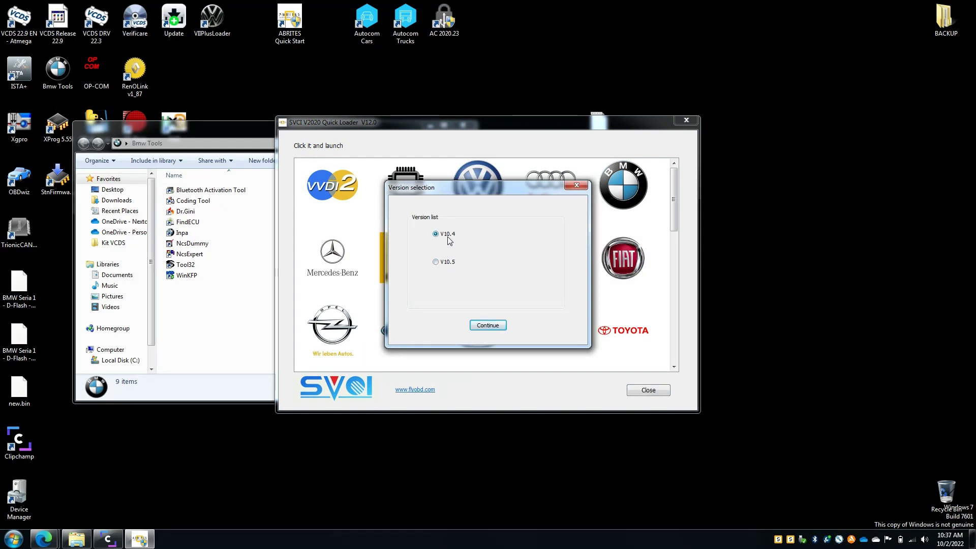
{"action": "left_click", "coordinate": [488, 326]}
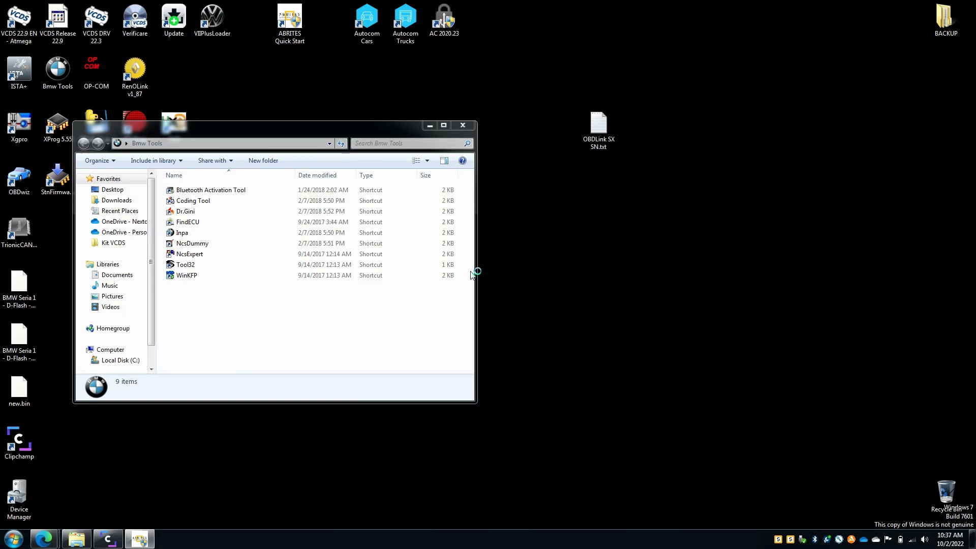
{"action": "left_click", "coordinate": [431, 124]}
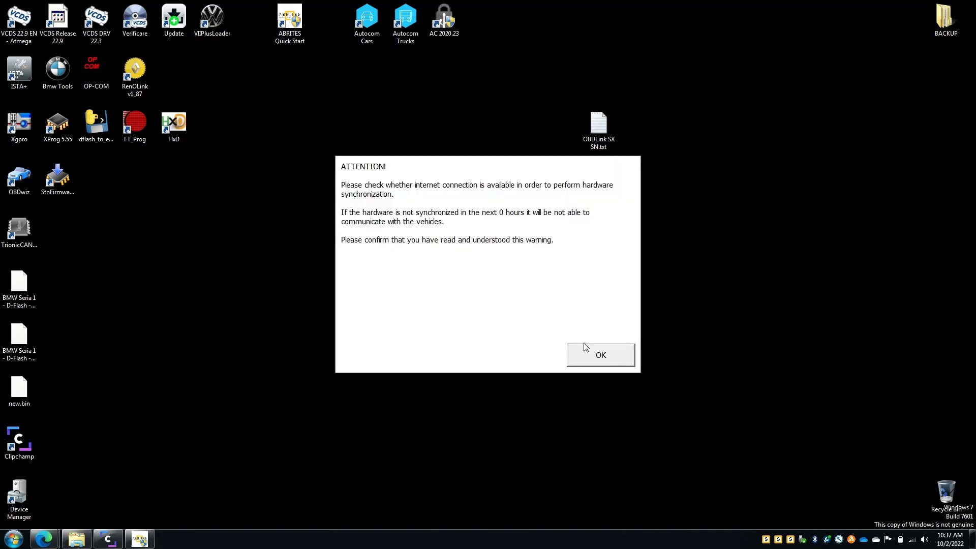
Acknowledge the ATTENTION warning and select KBM/FRM at row 72 of the unit list.
{"action": "left_click", "coordinate": [584, 354]}
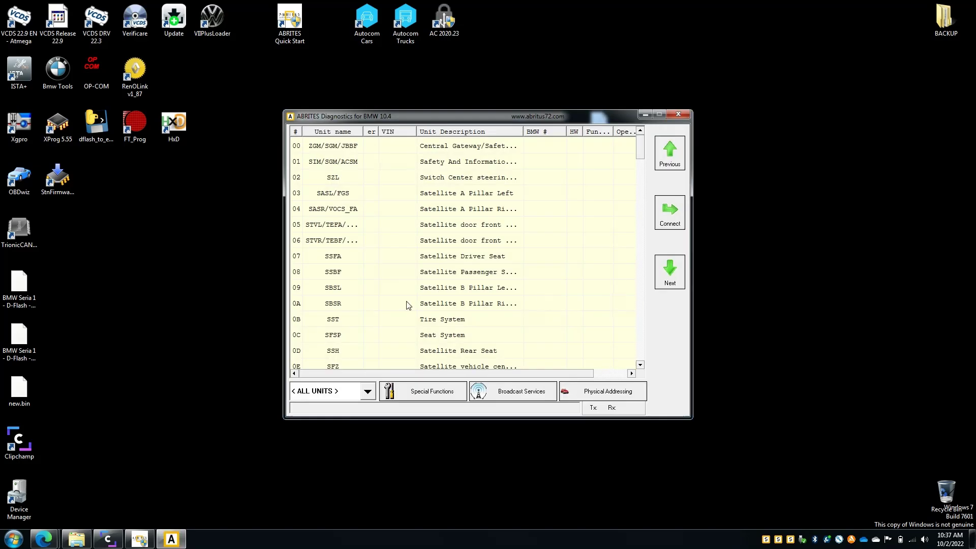
{"action": "scroll", "coordinate": [406, 305], "scroll_direction": "down", "scroll_amount": 8}
{"action": "scroll", "coordinate": [406, 305], "scroll_direction": "down", "scroll_amount": 8}
{"action": "scroll", "coordinate": [406, 305], "scroll_direction": "down", "scroll_amount": 8}
{"action": "scroll", "coordinate": [407, 305], "scroll_direction": "down", "scroll_amount": 8}
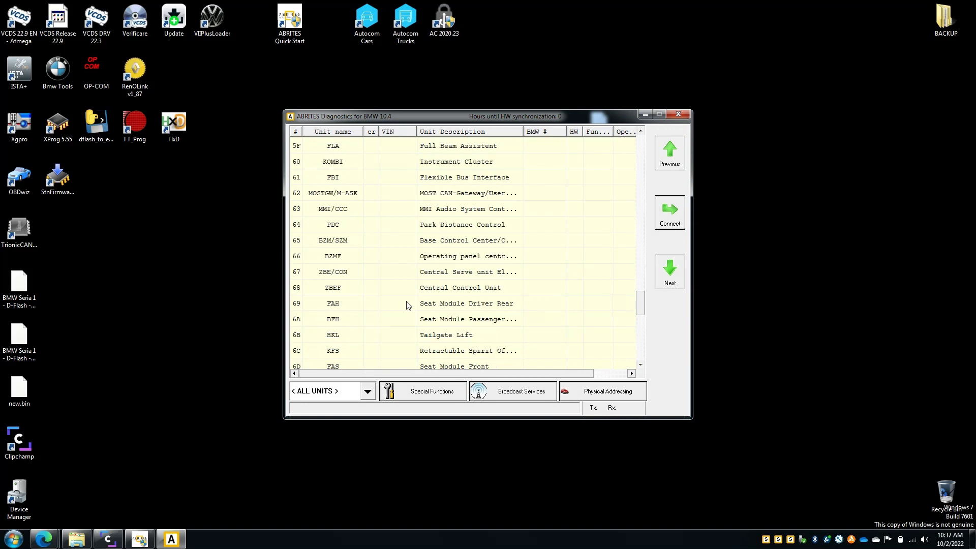
{"action": "scroll", "coordinate": [406, 305], "scroll_direction": "down", "scroll_amount": 2}
{"action": "scroll", "coordinate": [406, 305], "scroll_direction": "down", "scroll_amount": 3}
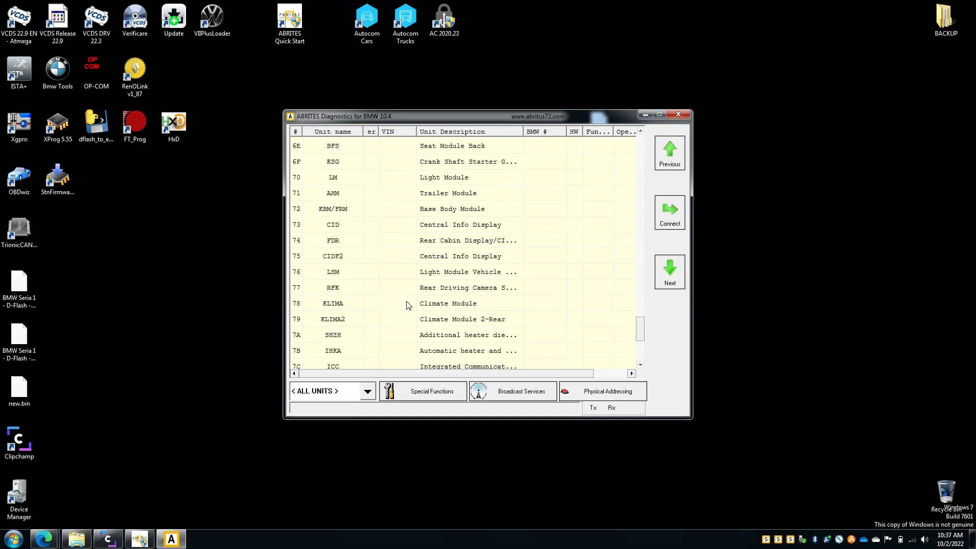
{"action": "left_click", "coordinate": [328, 214]}
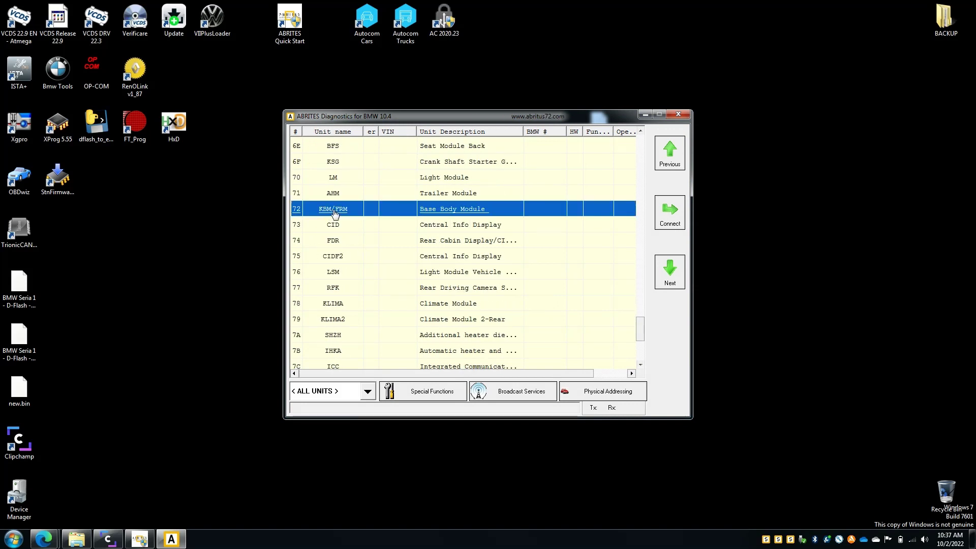
{"action": "double_click", "coordinate": [333, 214]}
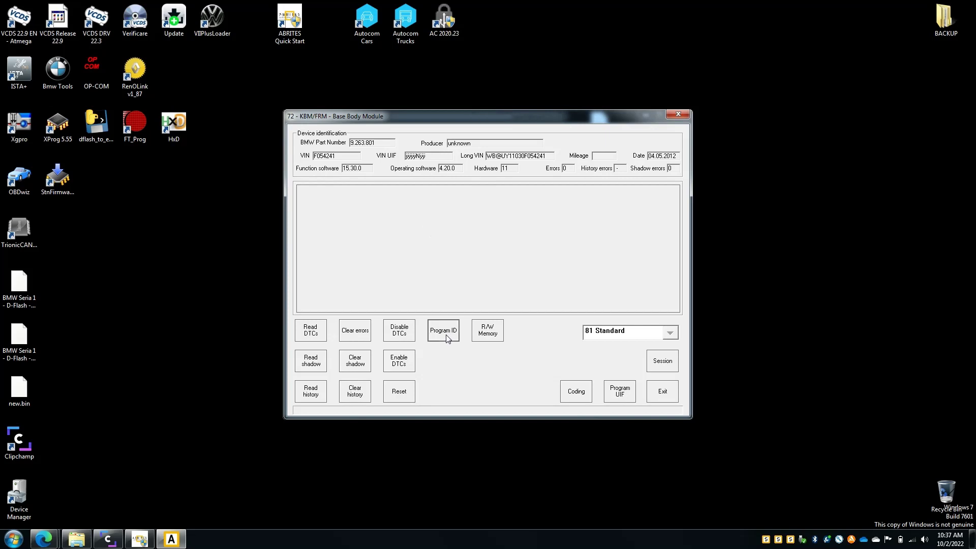
{"action": "left_click", "coordinate": [443, 330]}
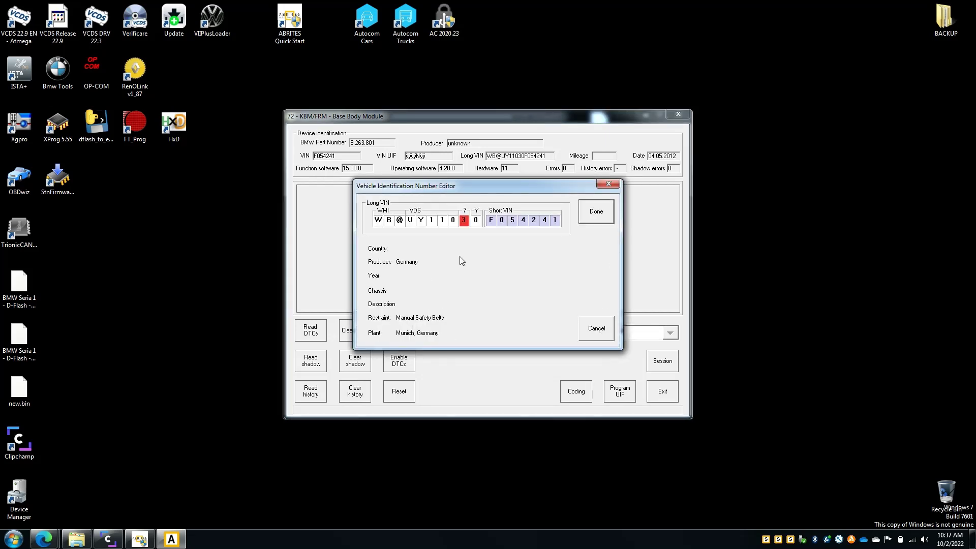
{"action": "left_click", "coordinate": [399, 220]}
{"action": "type", "text": "A"}
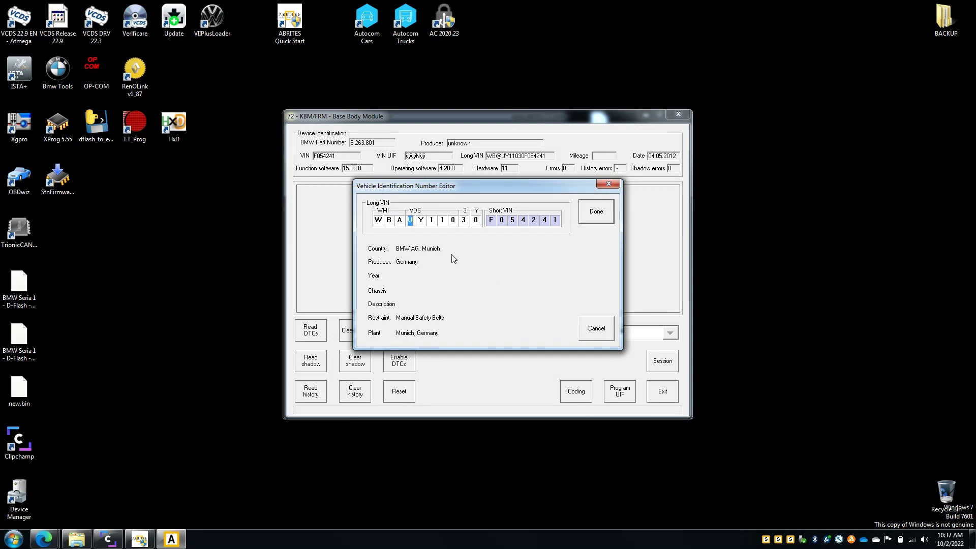
{"action": "left_click", "coordinate": [596, 213]}
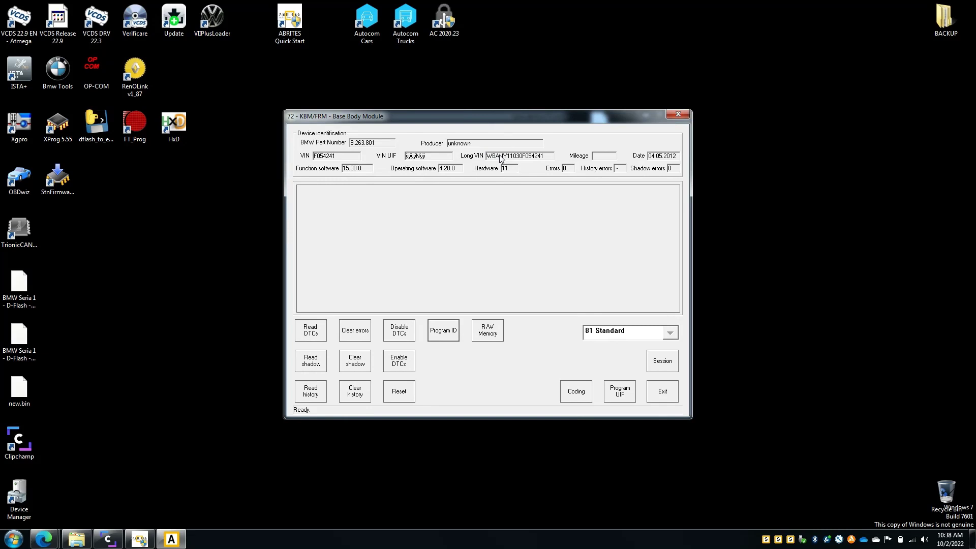
Exit the body module window and quit ABRITES, confirming Yes.
{"action": "left_click", "coordinate": [660, 391]}
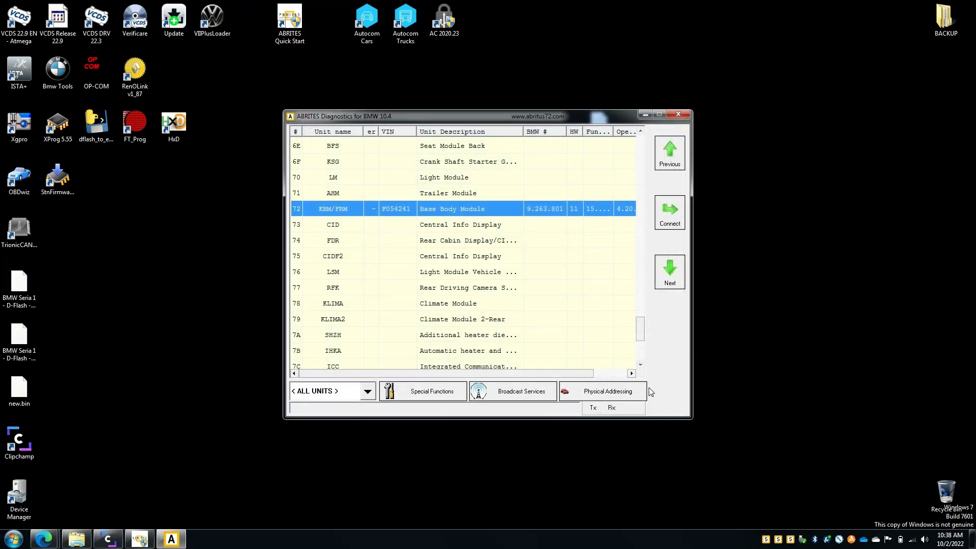
{"action": "left_click", "coordinate": [679, 118]}
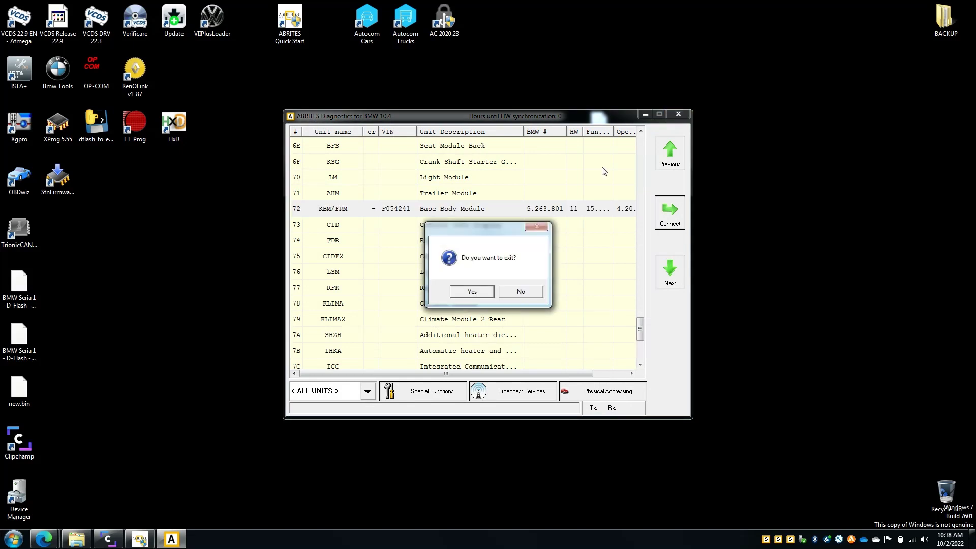
{"action": "left_click", "coordinate": [463, 293]}
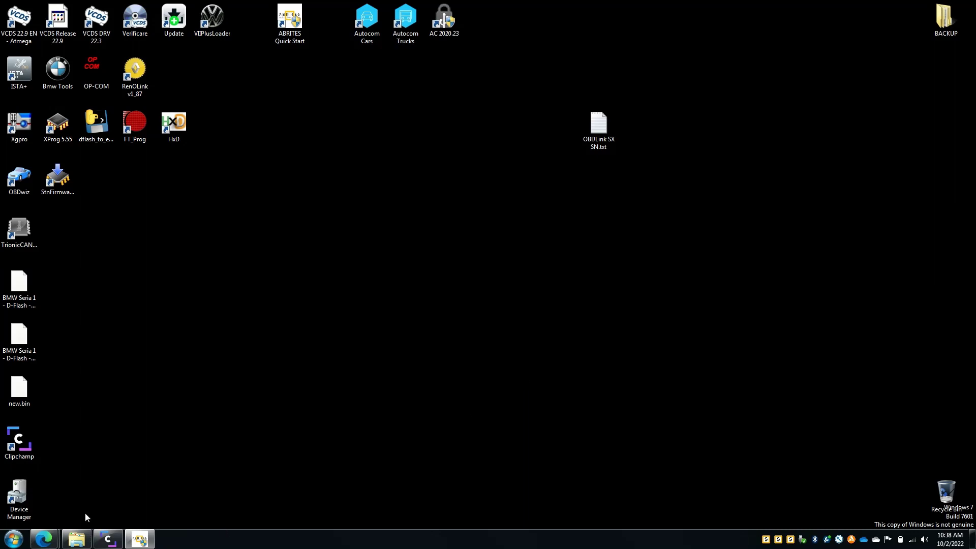
Close the SVCI Quick Loader and open the Bmw Tools folder.
{"action": "left_click", "coordinate": [134, 540]}
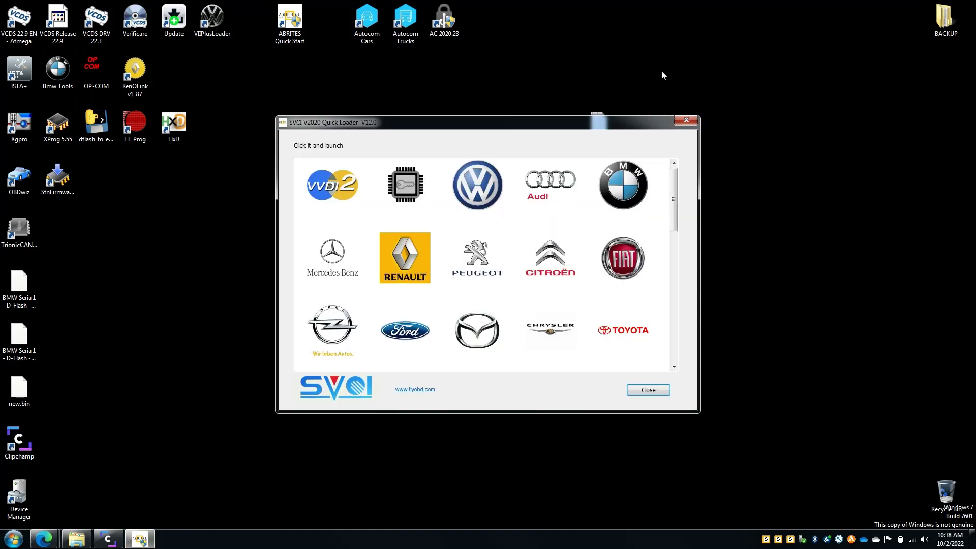
{"action": "left_click", "coordinate": [689, 123]}
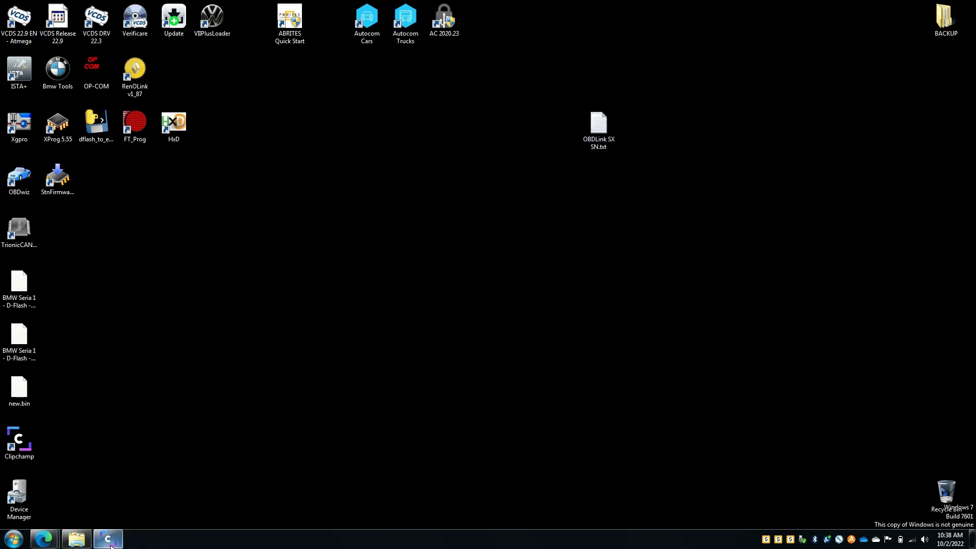
{"action": "left_click", "coordinate": [81, 543]}
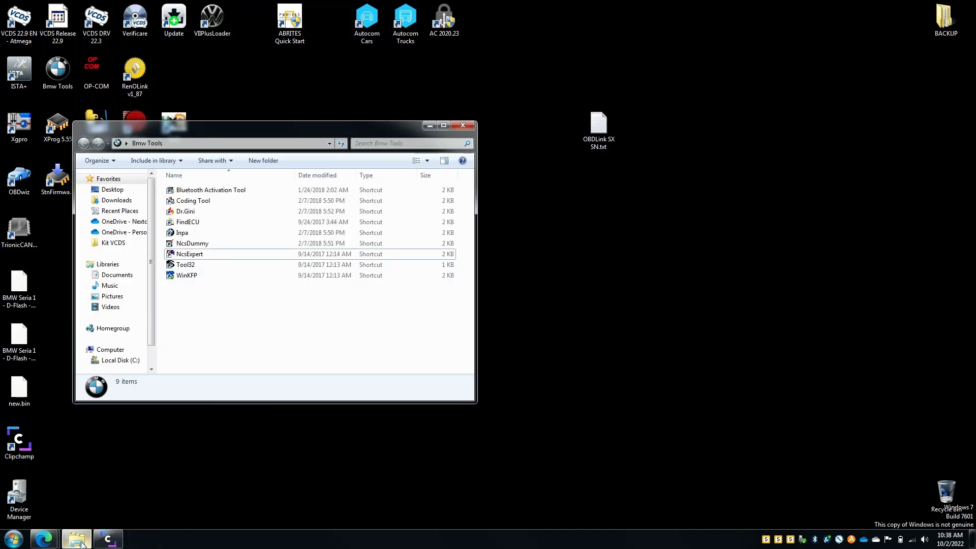
Launch NCS-Expert and load the Manipulation profile.
{"action": "double_click", "coordinate": [190, 254]}
{"action": "left_click", "coordinate": [13, 16]}
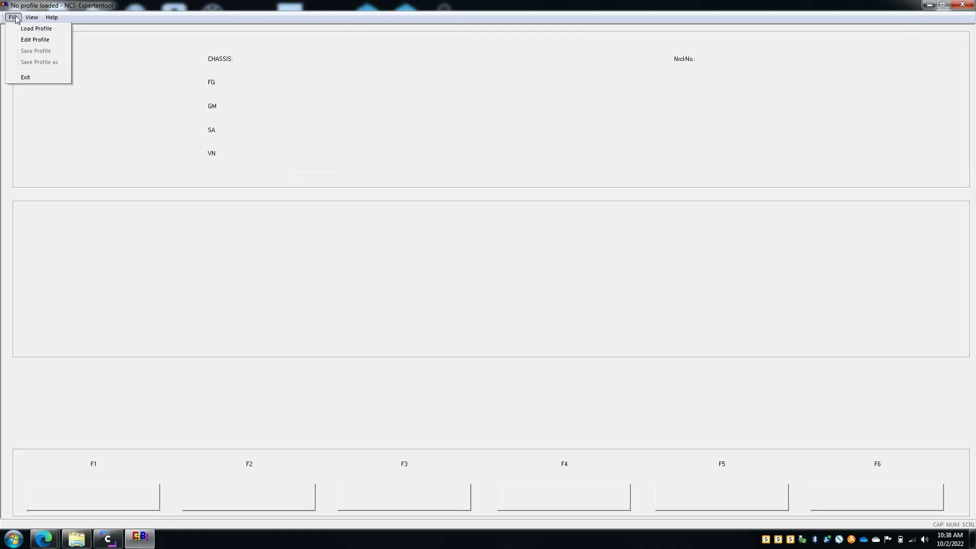
{"action": "left_click", "coordinate": [27, 34]}
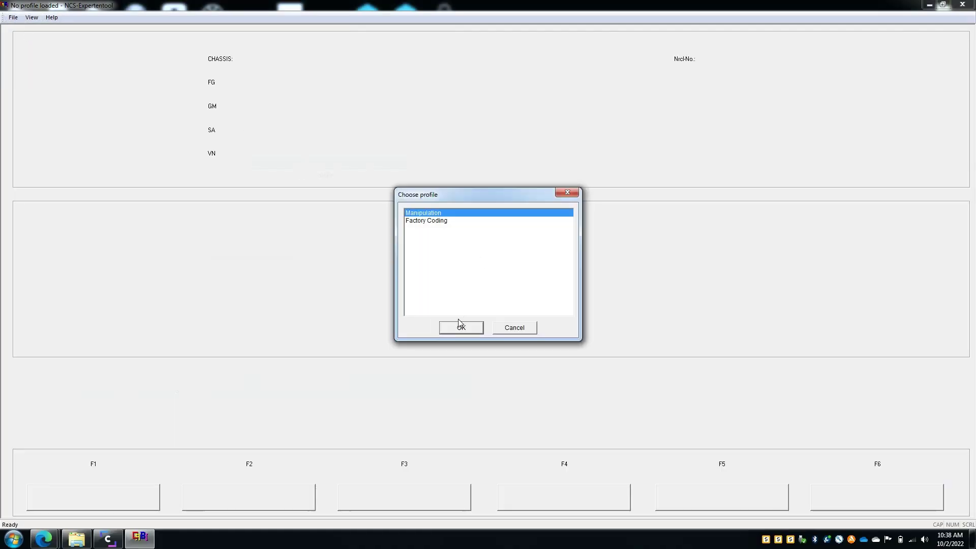
{"action": "left_click", "coordinate": [460, 327]}
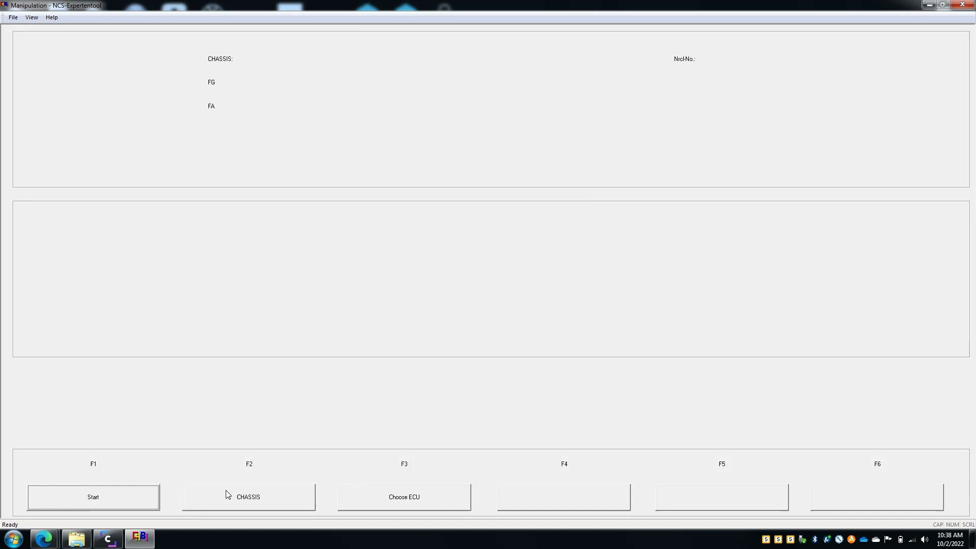
{"action": "left_click", "coordinate": [119, 496]}
Read the FRM module under chassis E89, now showing E91 with the corrected VIN.
{"action": "left_click", "coordinate": [400, 500]}
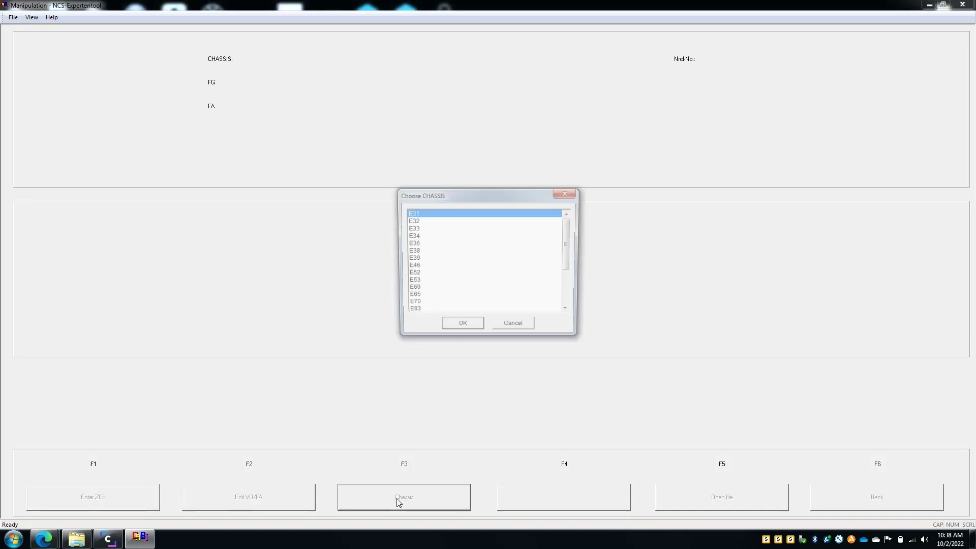
{"action": "scroll", "coordinate": [513, 247], "scroll_direction": "down", "scroll_amount": 3}
{"action": "scroll", "coordinate": [513, 247], "scroll_direction": "down", "scroll_amount": 3}
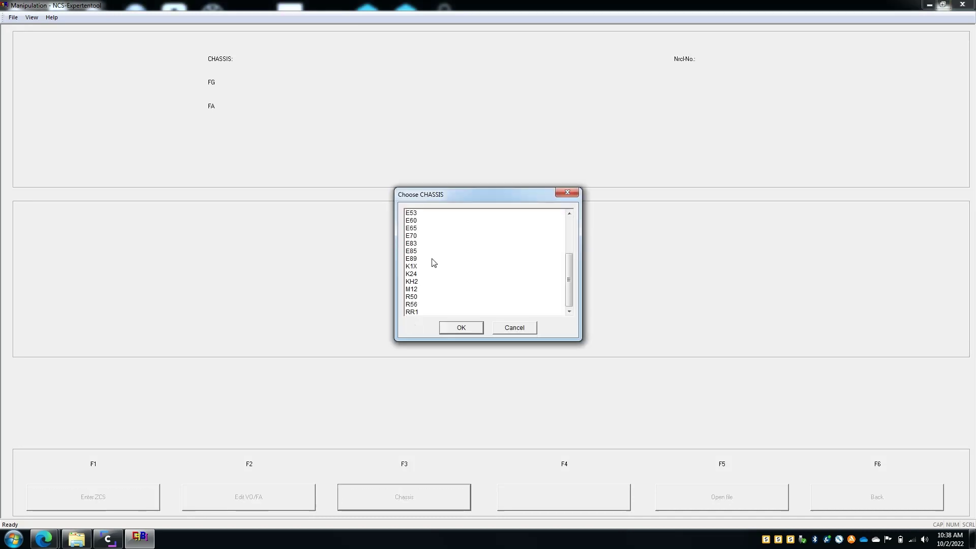
{"action": "left_click", "coordinate": [418, 258]}
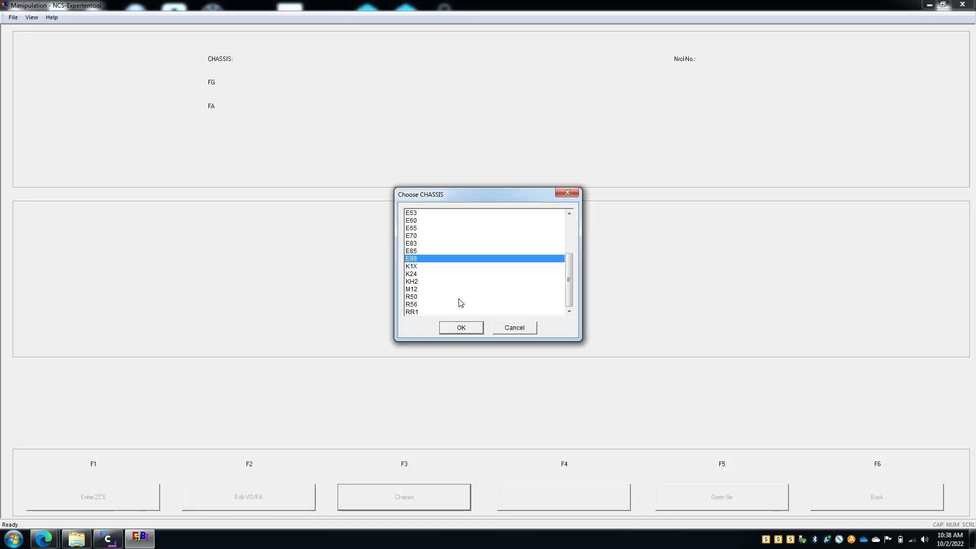
{"action": "left_click", "coordinate": [449, 327]}
{"action": "left_click", "coordinate": [421, 221]}
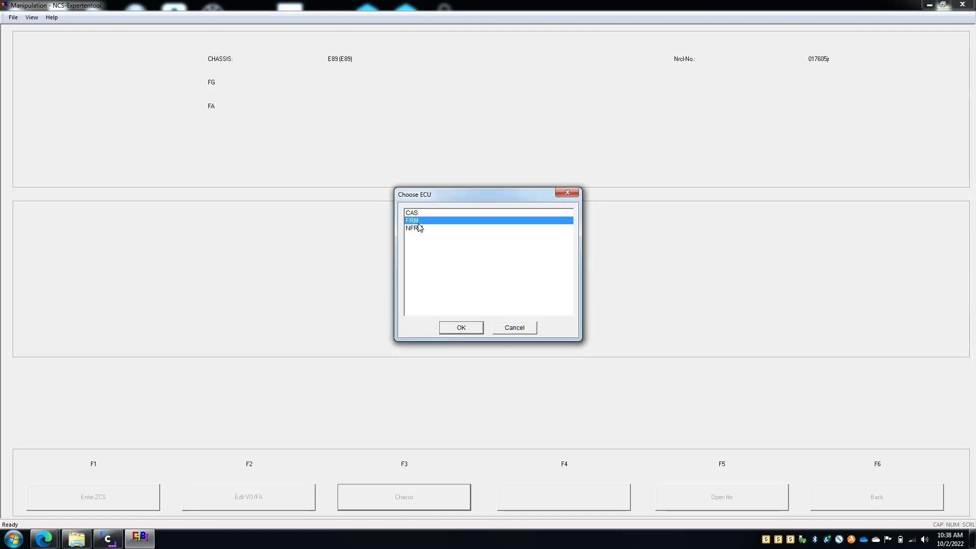
{"action": "left_click", "coordinate": [462, 328]}
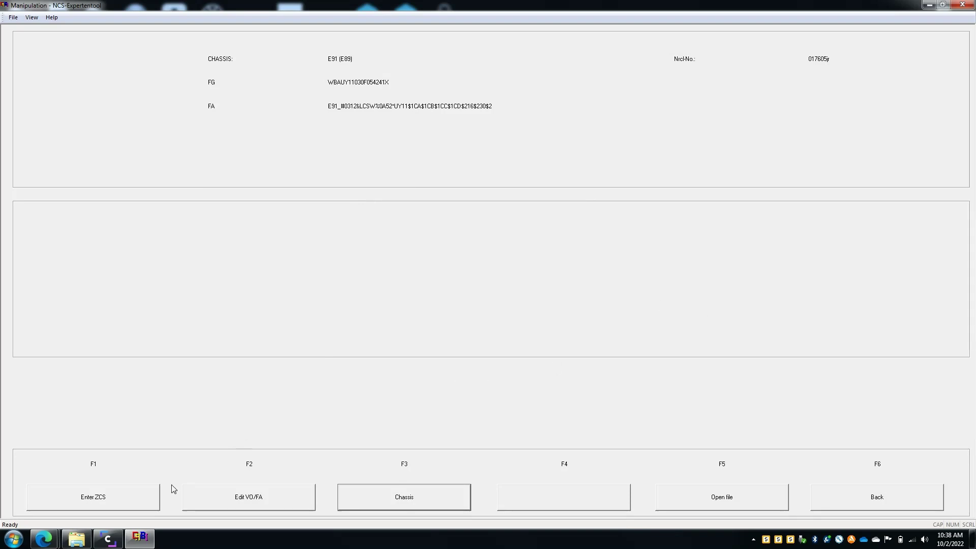
{"action": "left_click", "coordinate": [107, 539]}
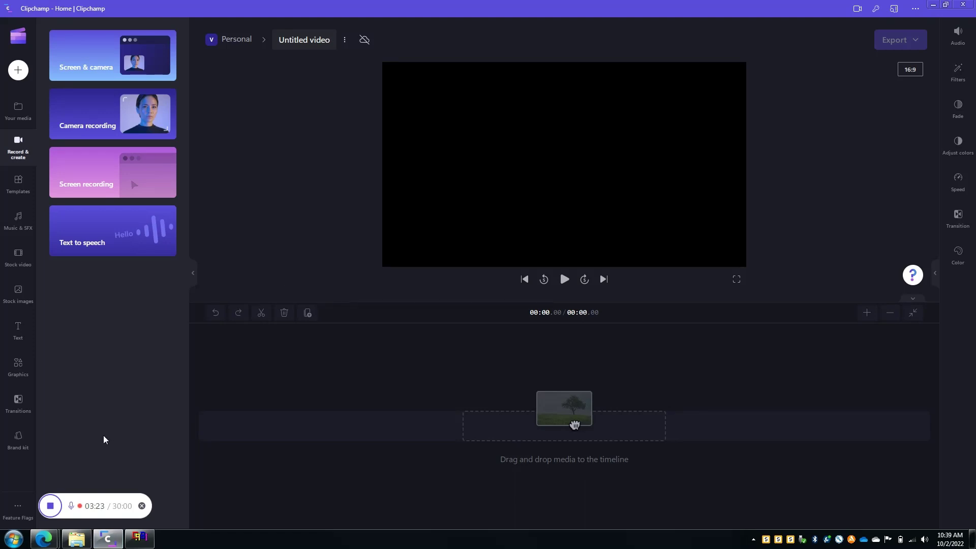